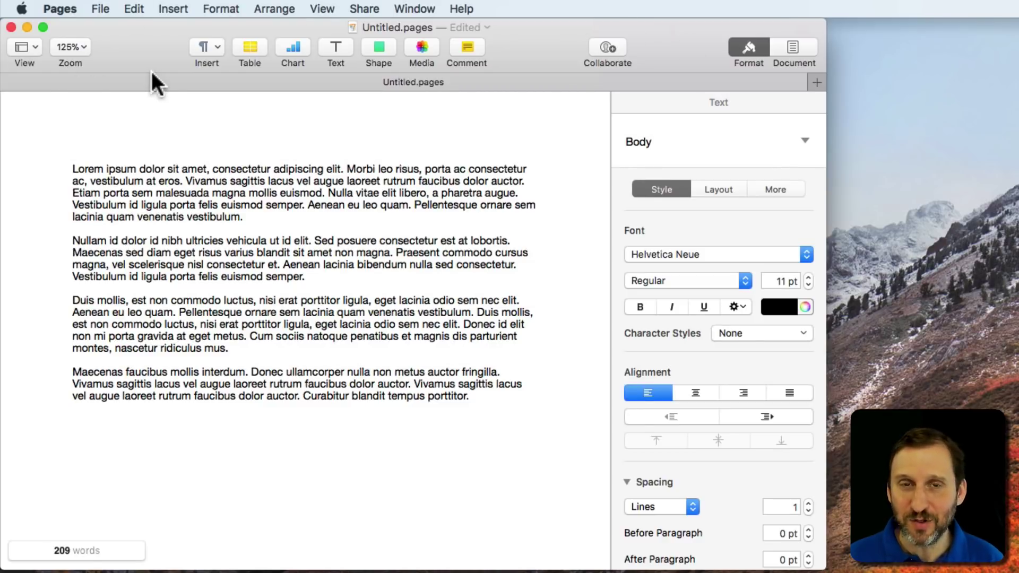
- Start saving the untitled document and browse the Where locations, keeping 1574PagesSpacing selected
left_click(101, 6)
left_click(129, 101)
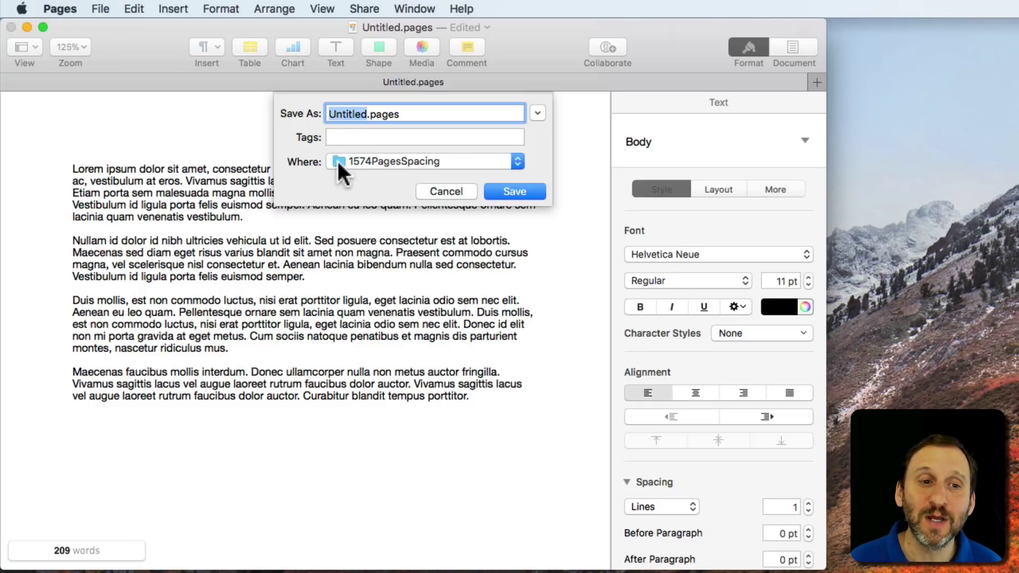
left_click(371, 162)
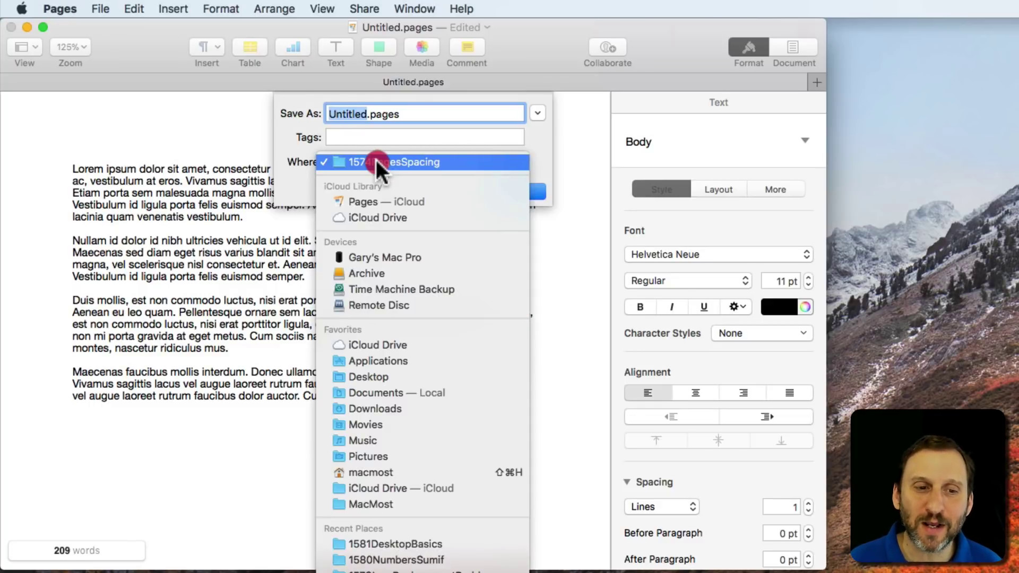
mouse_move(376, 160)
left_mouse_down()
mouse_move(391, 548)
mouse_move(397, 259)
mouse_move(305, 177)
mouse_move(336, 208)
mouse_move(382, 390)
mouse_move(377, 408)
mouse_move(326, 325)
mouse_move(297, 180)
left_mouse_up()
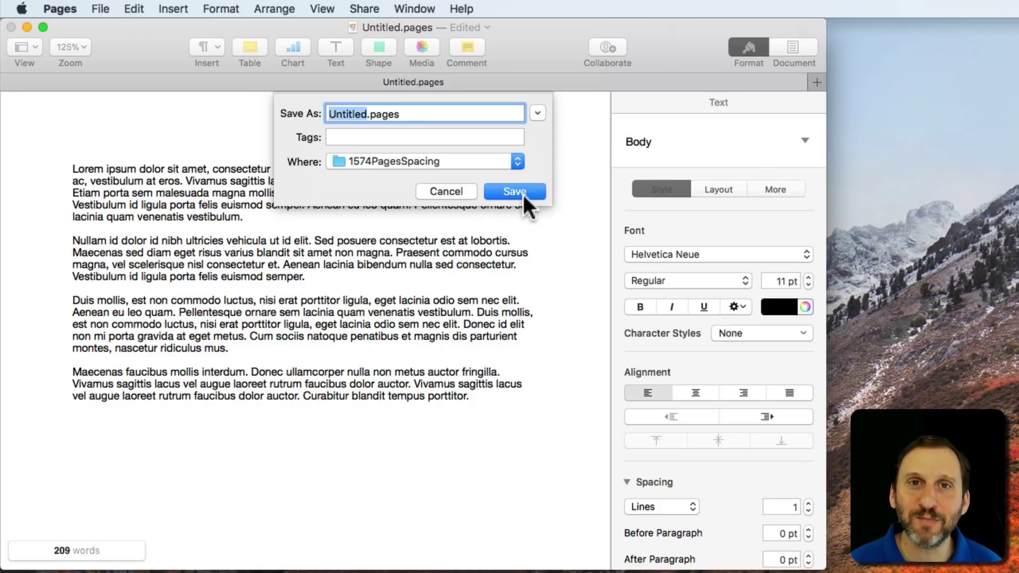
- Expand the Save dialog into the full browser, keeping 1574PagesSpacing as the folder
left_click(537, 113)
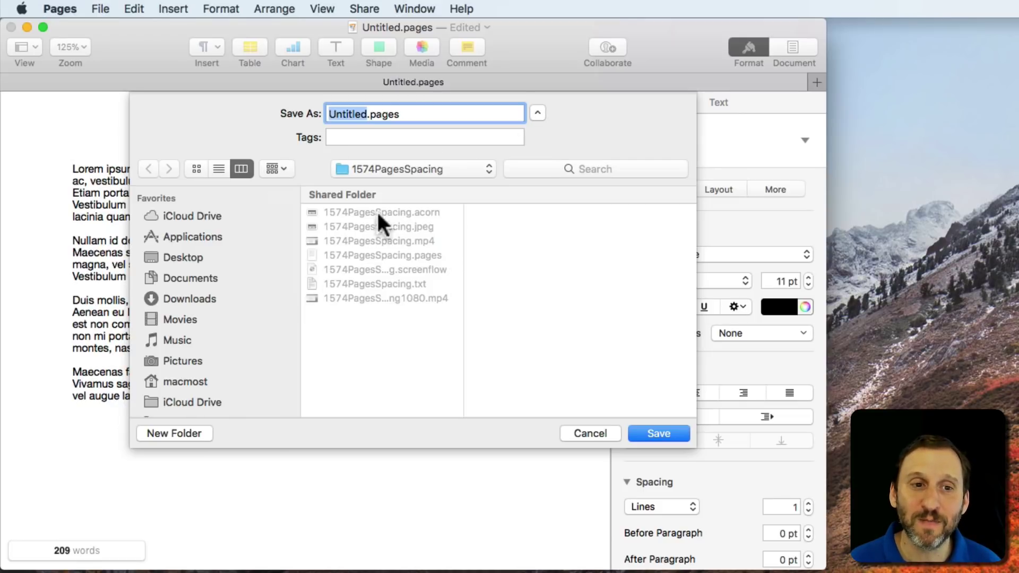
left_click(391, 169)
left_click(588, 228)
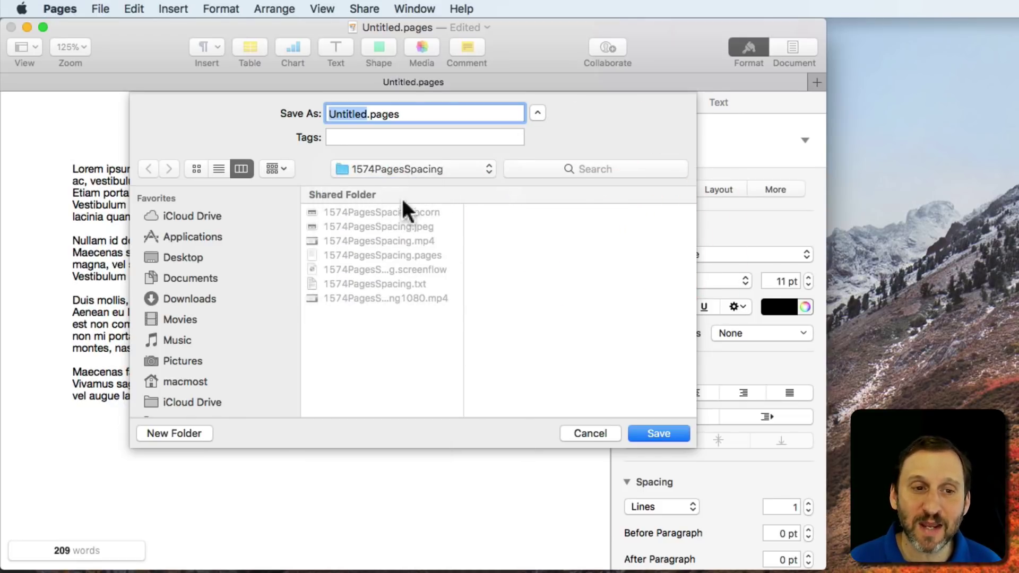
- Cycle the folder view through list, icon and column modes, ending on list with modified dates
left_click(214, 168)
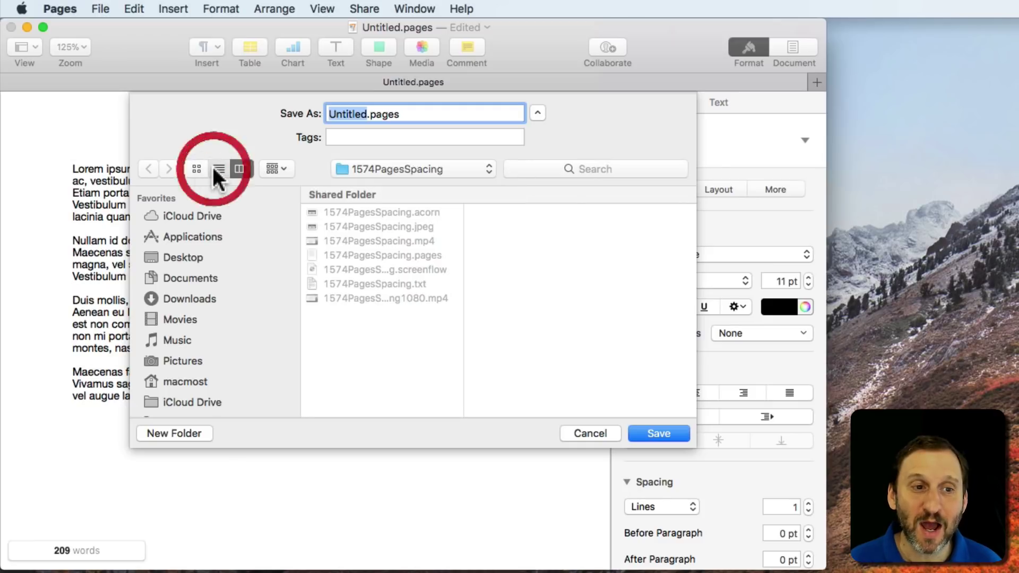
left_click(196, 169)
left_click(219, 169)
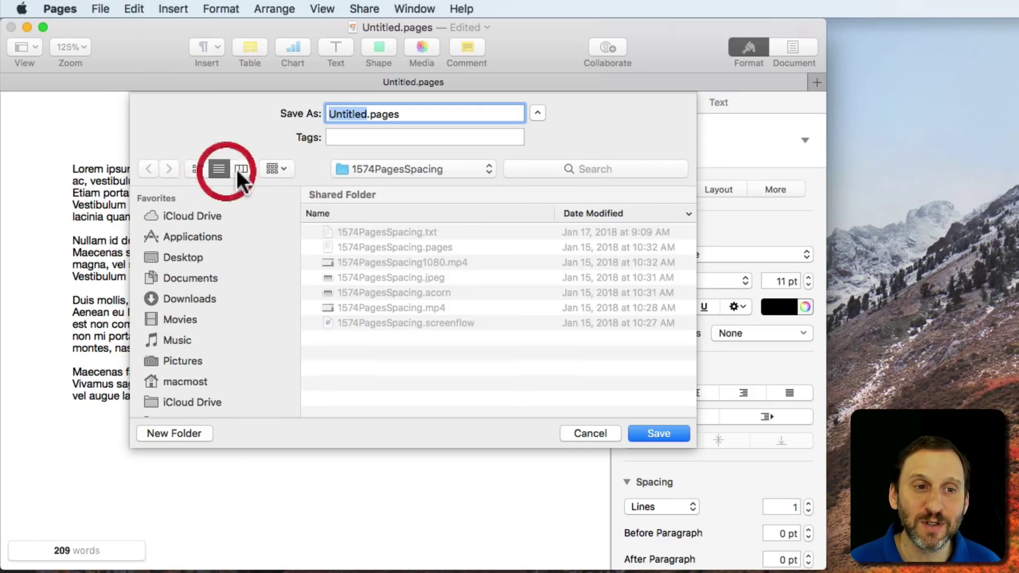
left_click(241, 169)
left_click(274, 169)
left_click(219, 168)
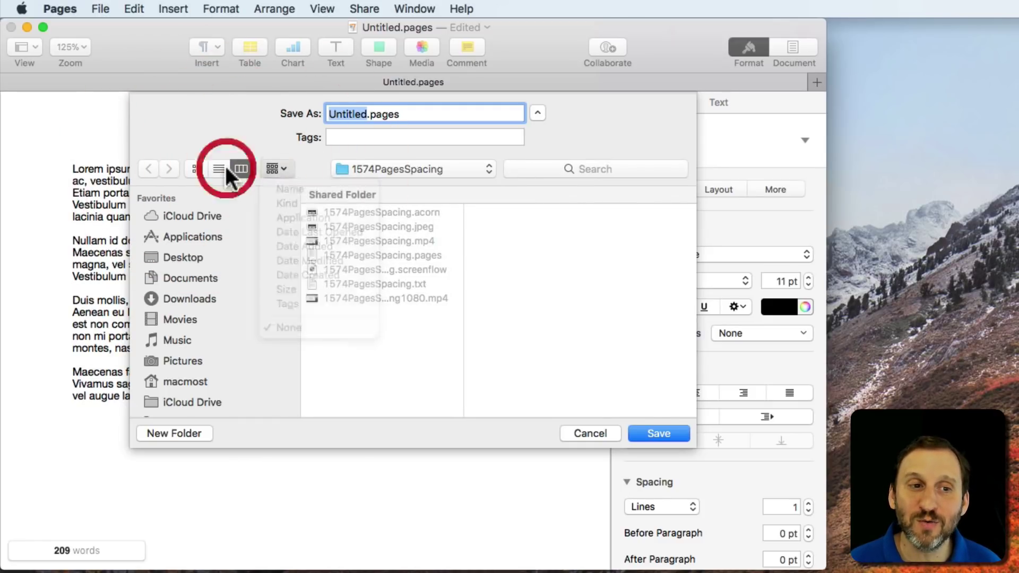
left_click(218, 169)
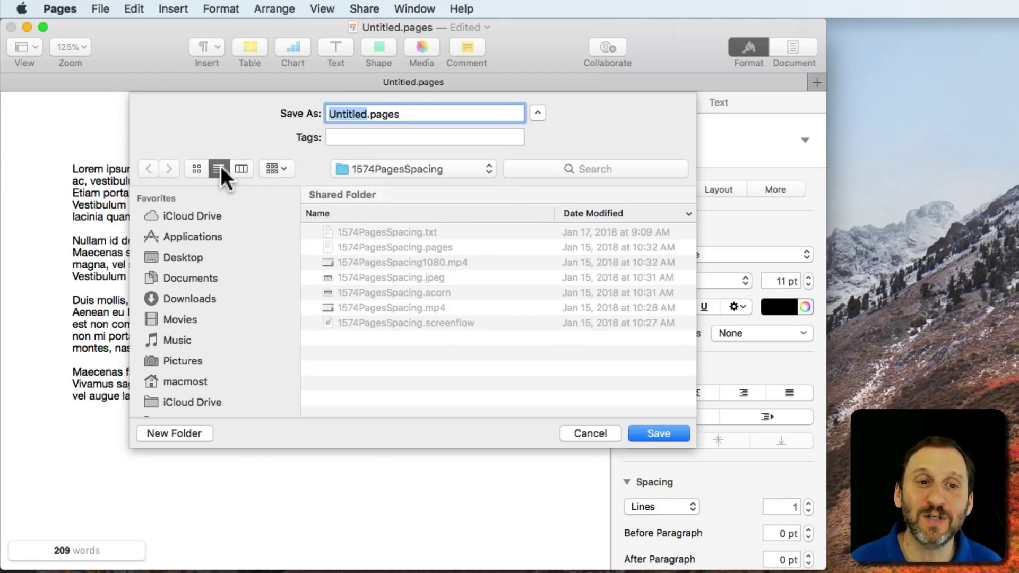
- Toggle the Save dialog between compact and expanded forms, leaving it expanded
left_click(538, 112)
left_click(537, 112)
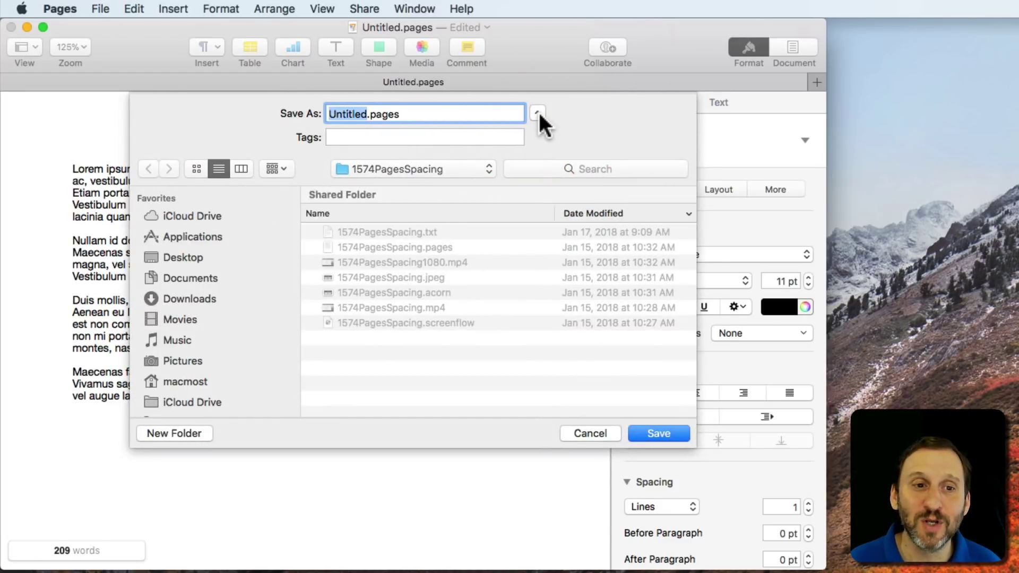
left_click(538, 112)
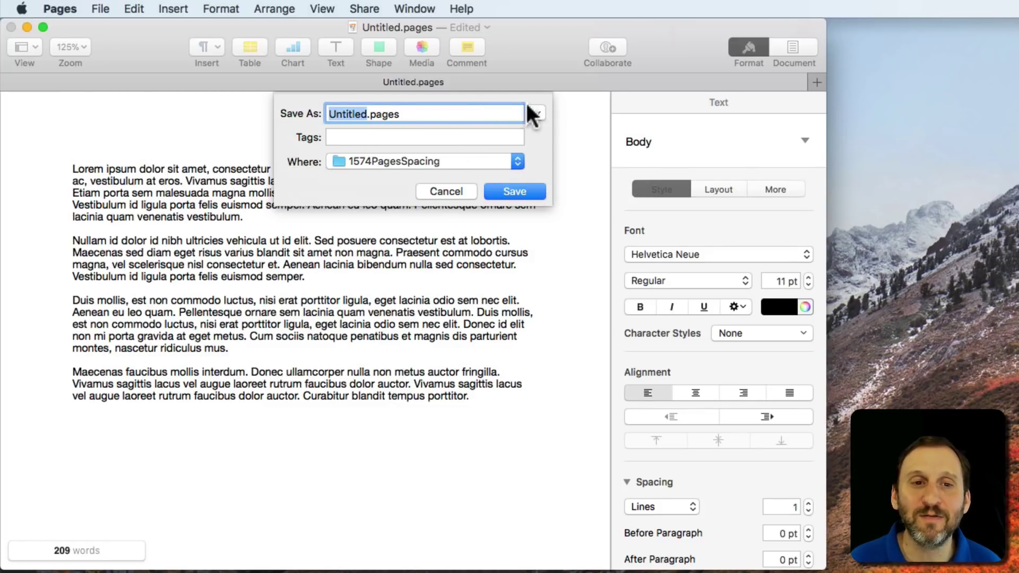
left_click(538, 112)
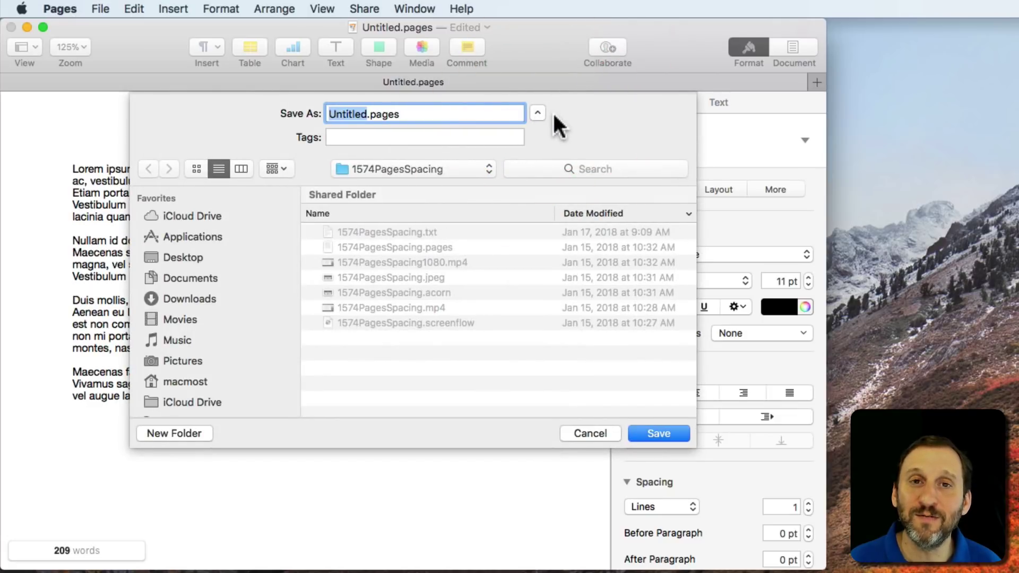
- Cancel the save and bring up File > Print for the unsaved document
key("Escape")
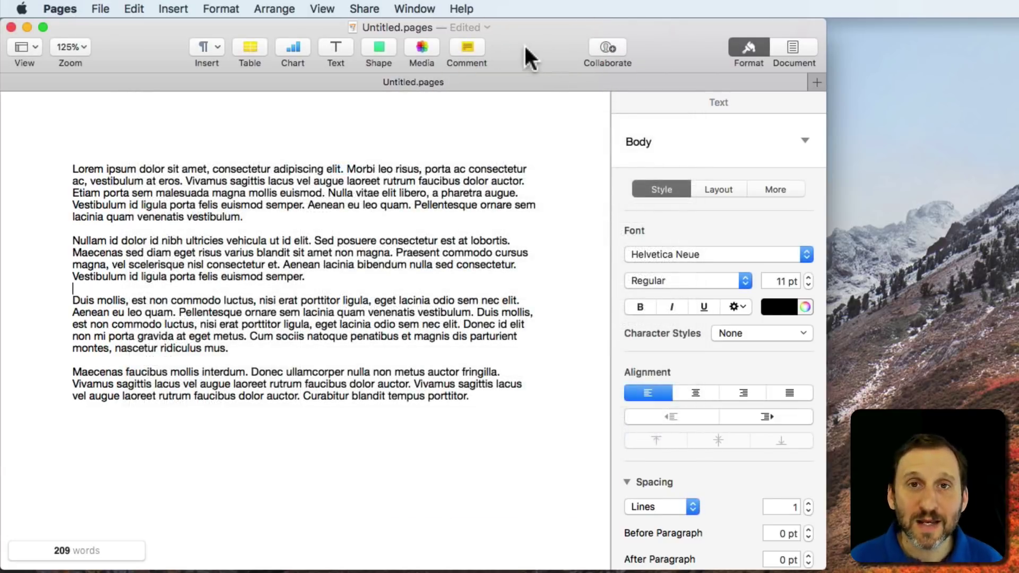
left_click(102, 8)
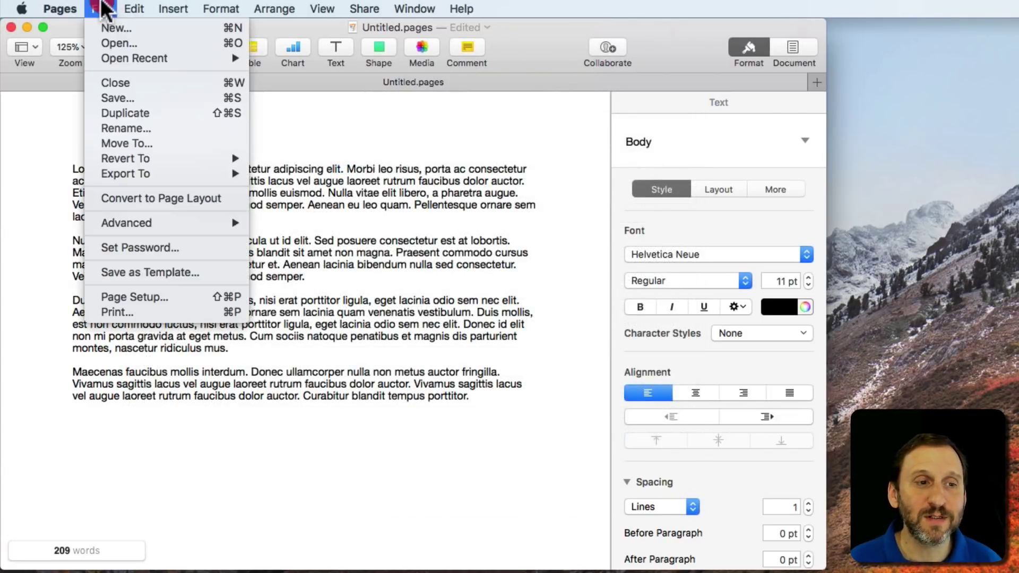
left_click(148, 307)
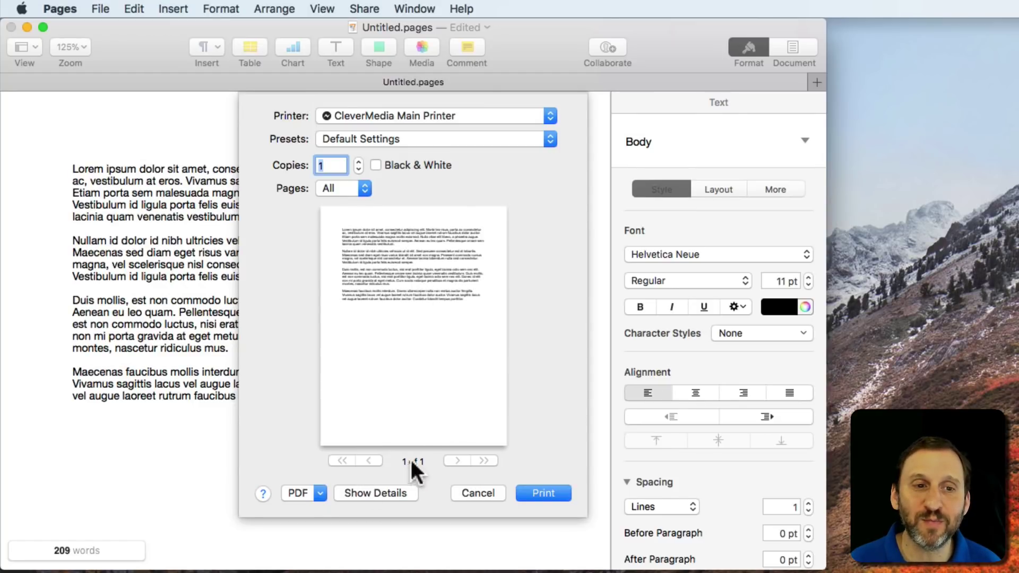
- Inspect the Pages and PDF pop-ups, leaving All pages and no PDF choice
left_click(366, 188)
left_click(444, 187)
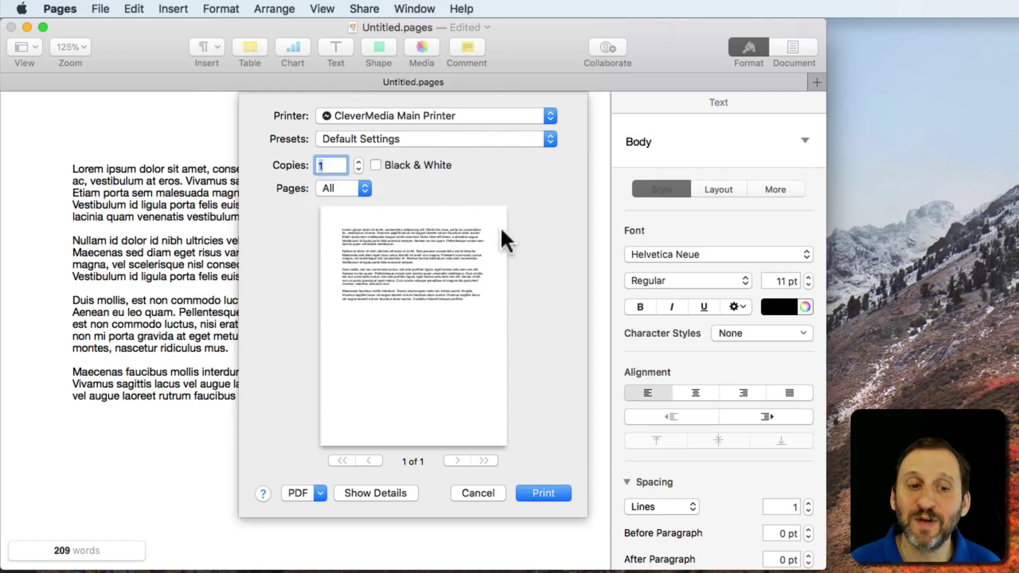
left_click(300, 491)
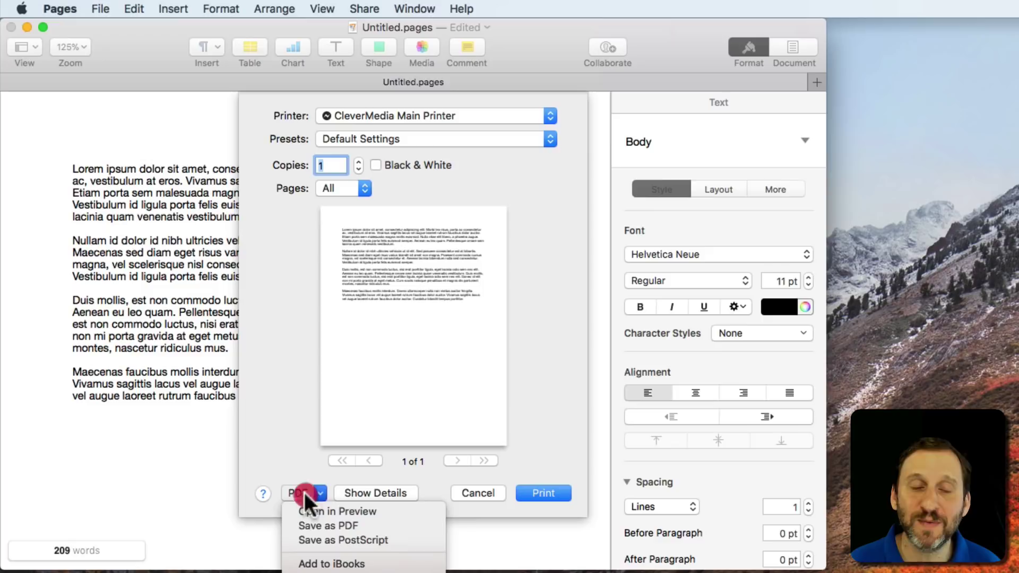
left_click(287, 422)
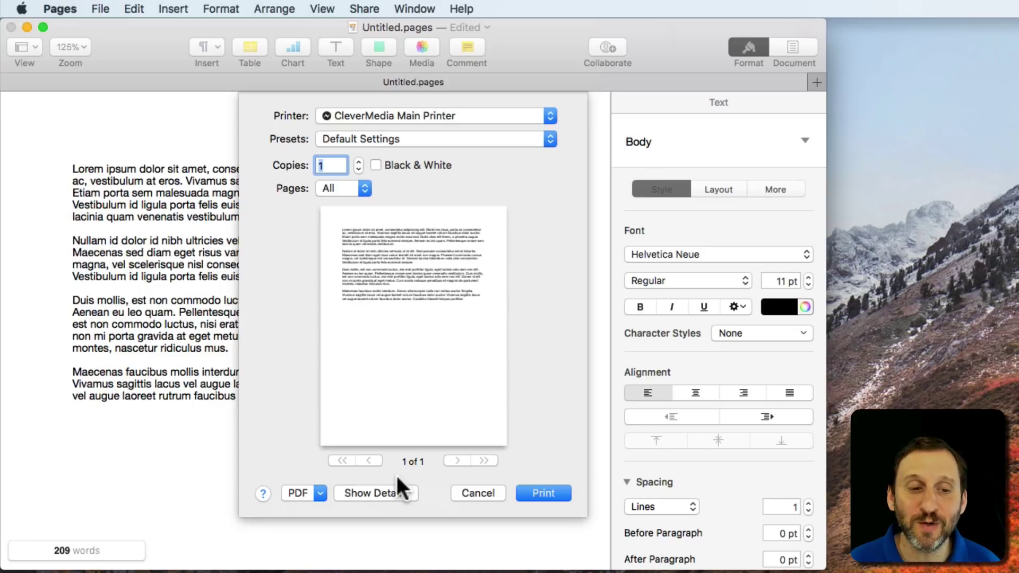
- Show print details, view the Paper Handling, Layout and Cover Page sections, then hide details
left_click(376, 492)
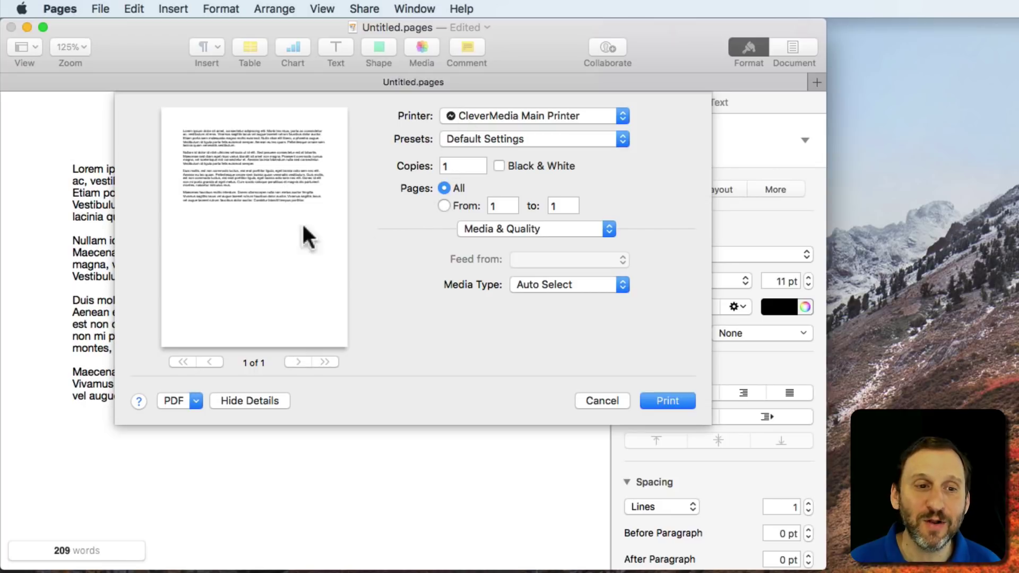
left_click(533, 230)
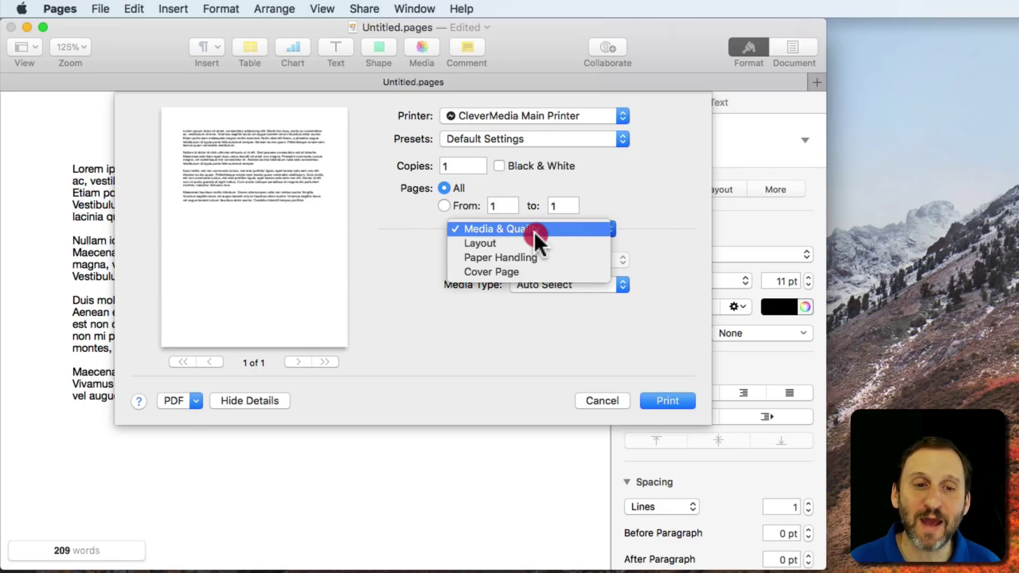
left_click(534, 257)
left_click(532, 230)
left_click(532, 218)
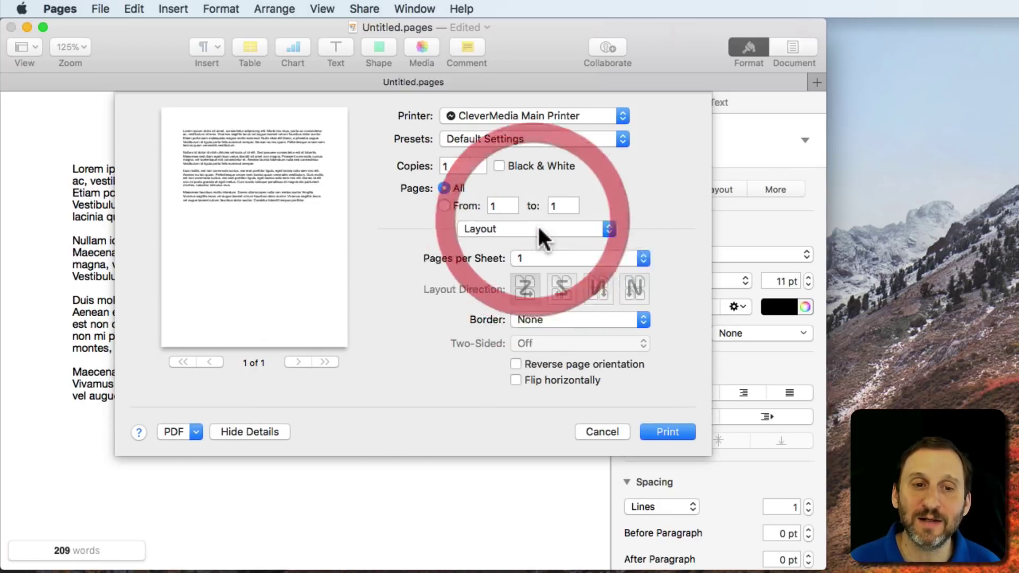
left_click(538, 225)
left_click(537, 253)
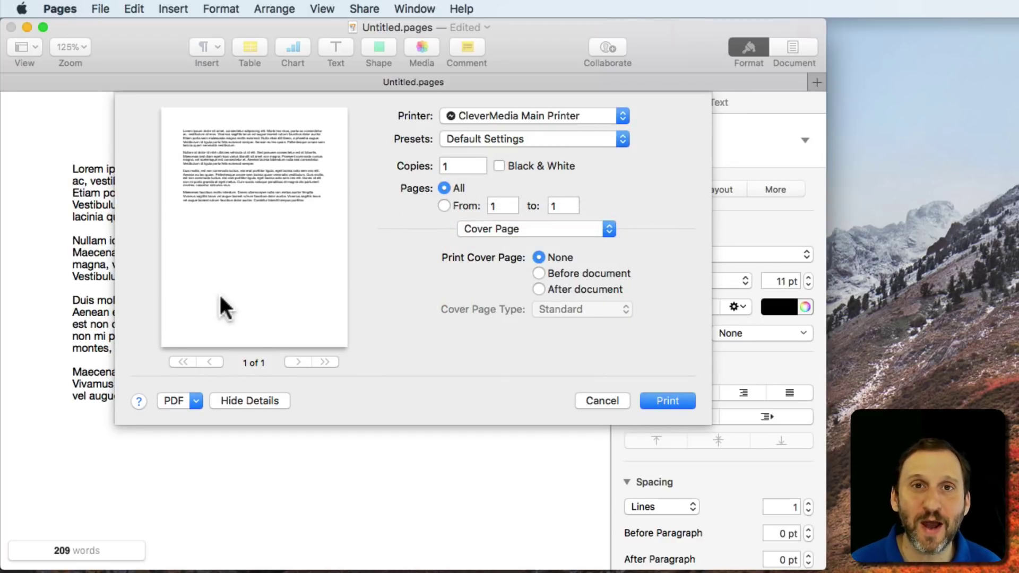
left_click(250, 400)
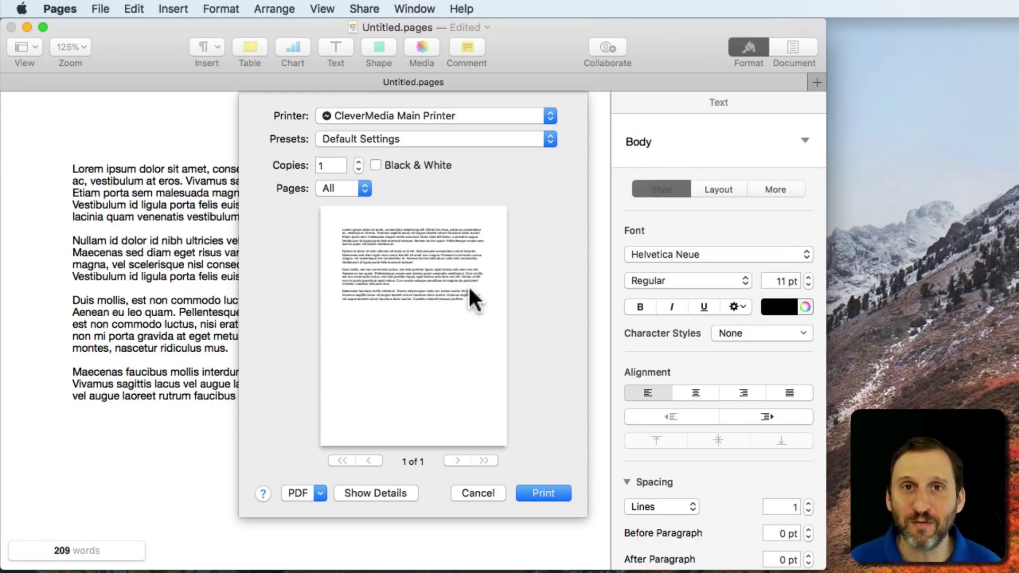
key("Escape")
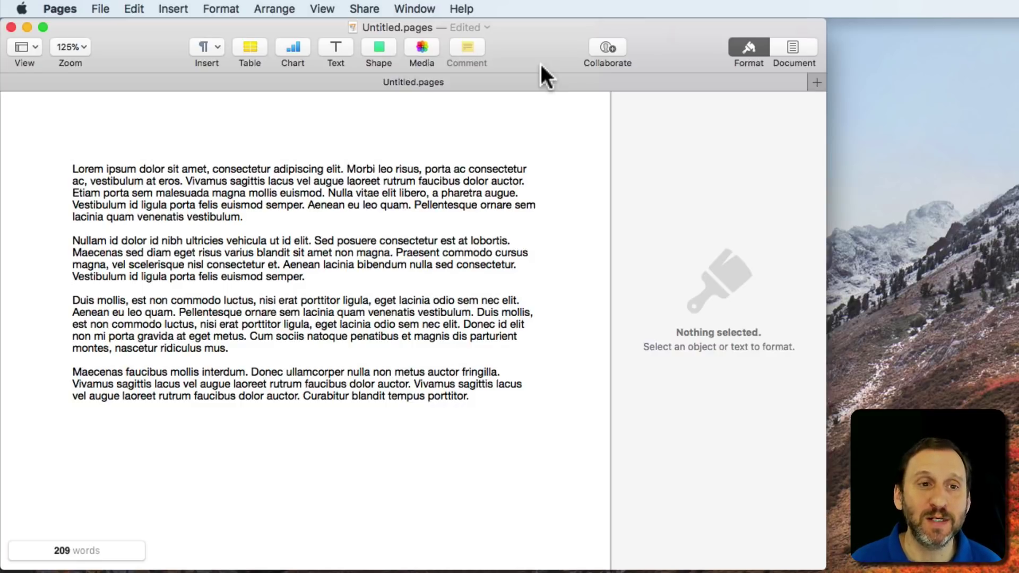
key("super+s")
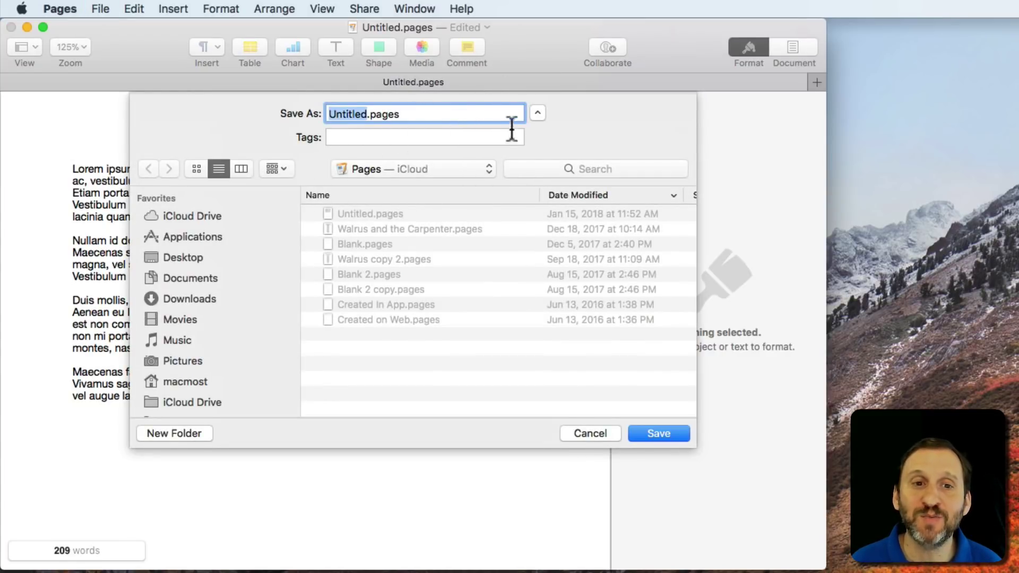
left_click(537, 113)
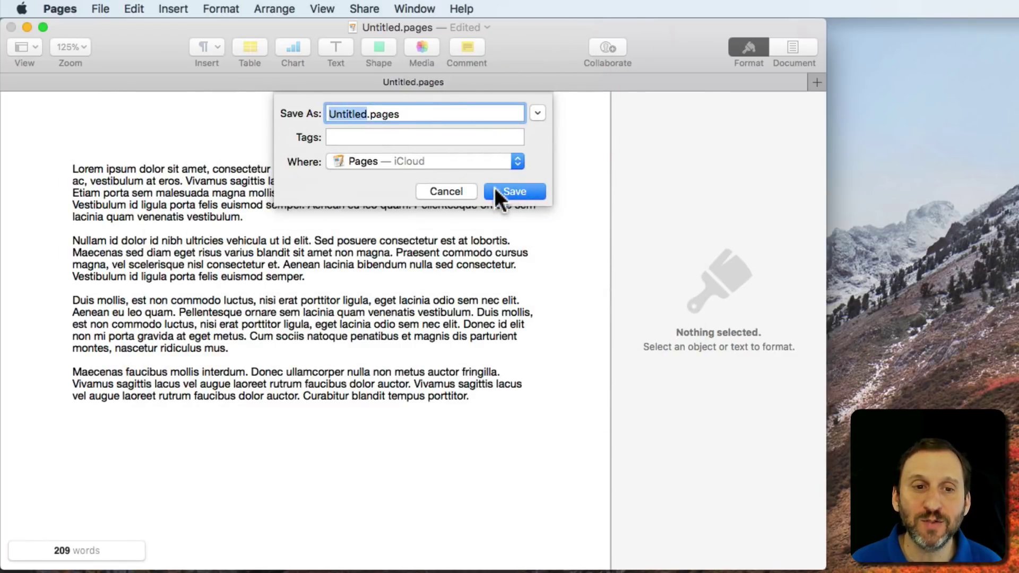
left_click(457, 191)
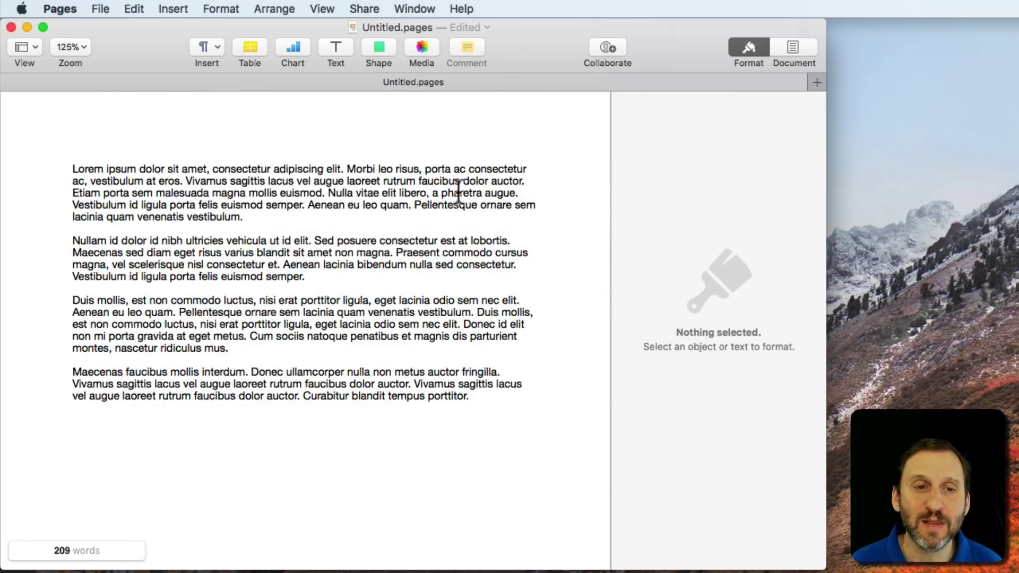
key("super+s")
left_click(537, 111)
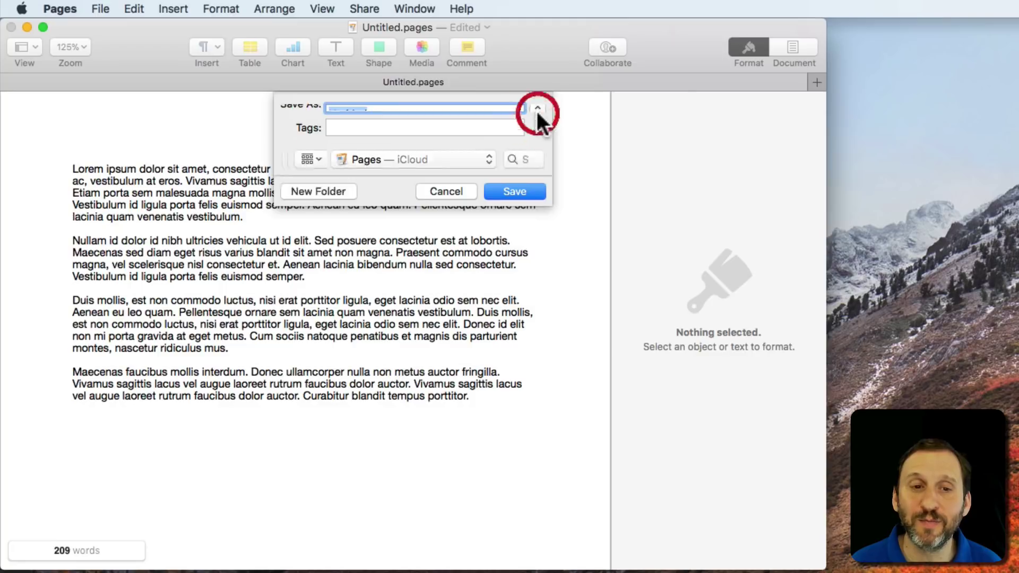
left_click(604, 427)
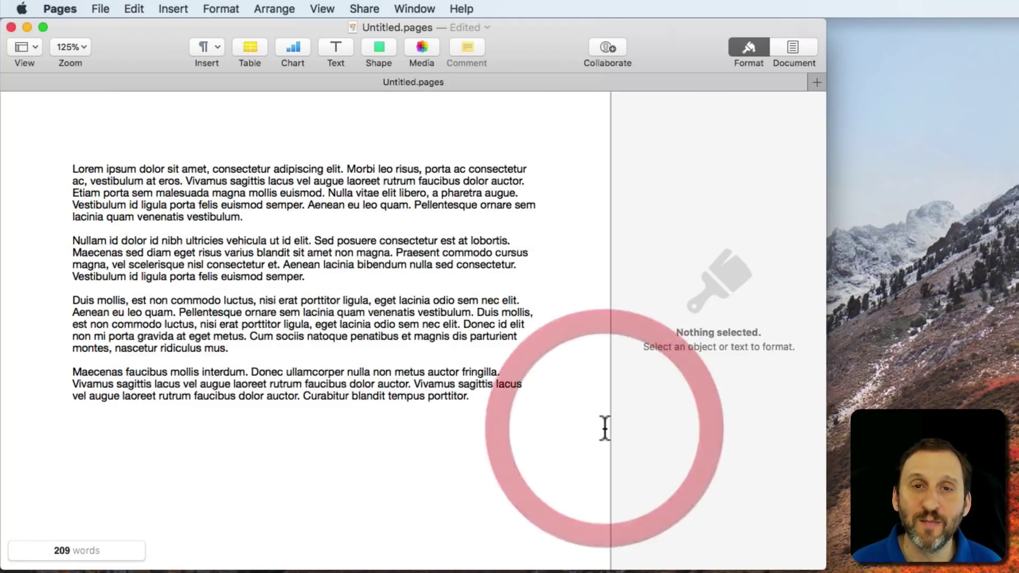
key("super+s")
left_click(596, 428)
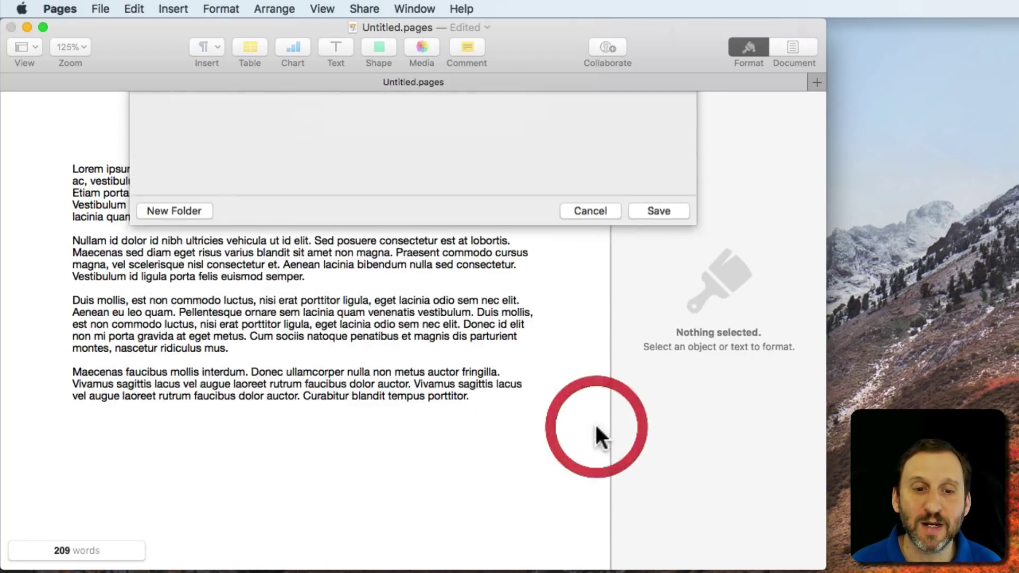
key("super+p")
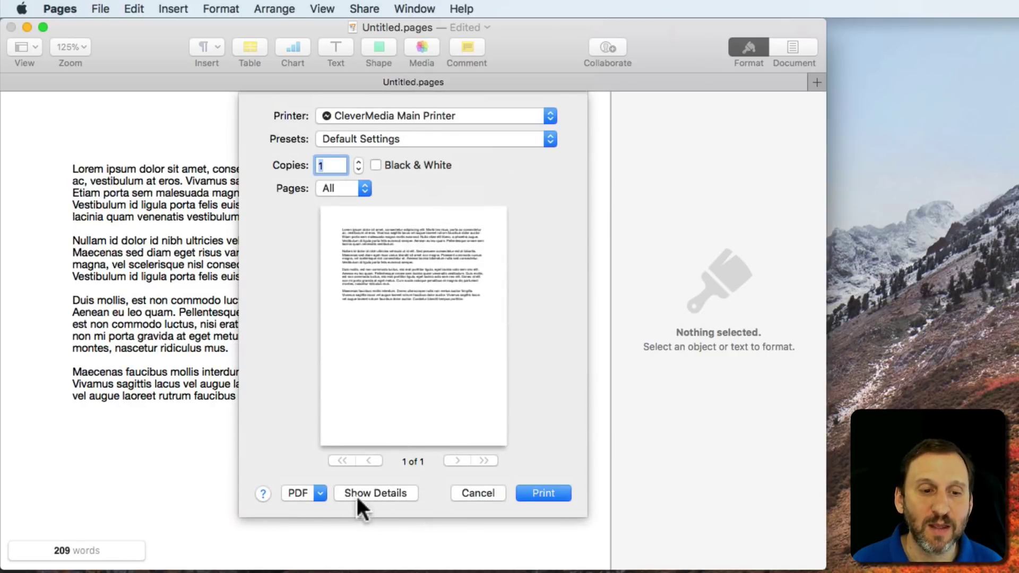
- Expand the print dialog to full details, cancel it, and reopen it with Cmd-P
left_click(357, 494)
left_click(607, 399)
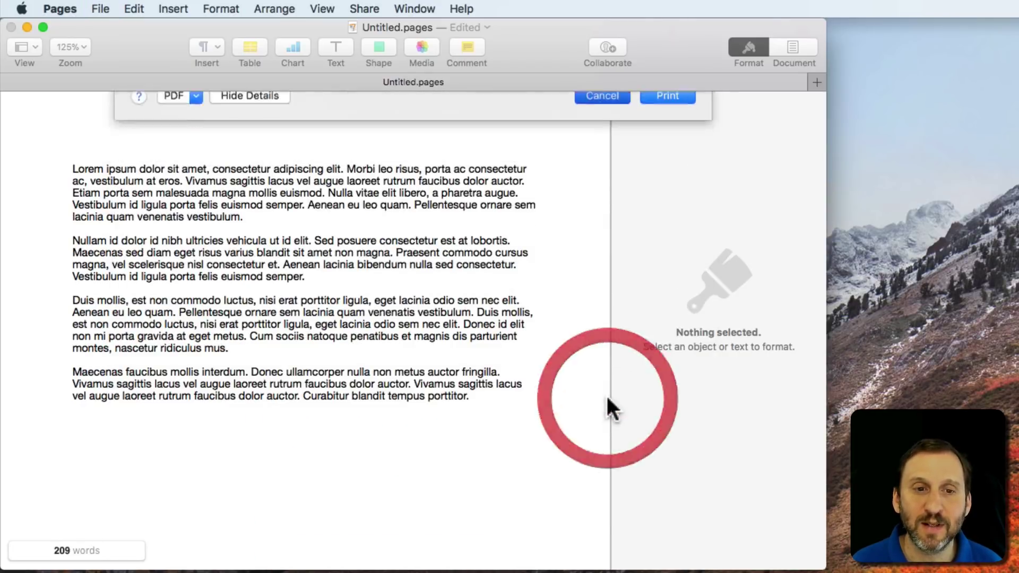
key("super+p")
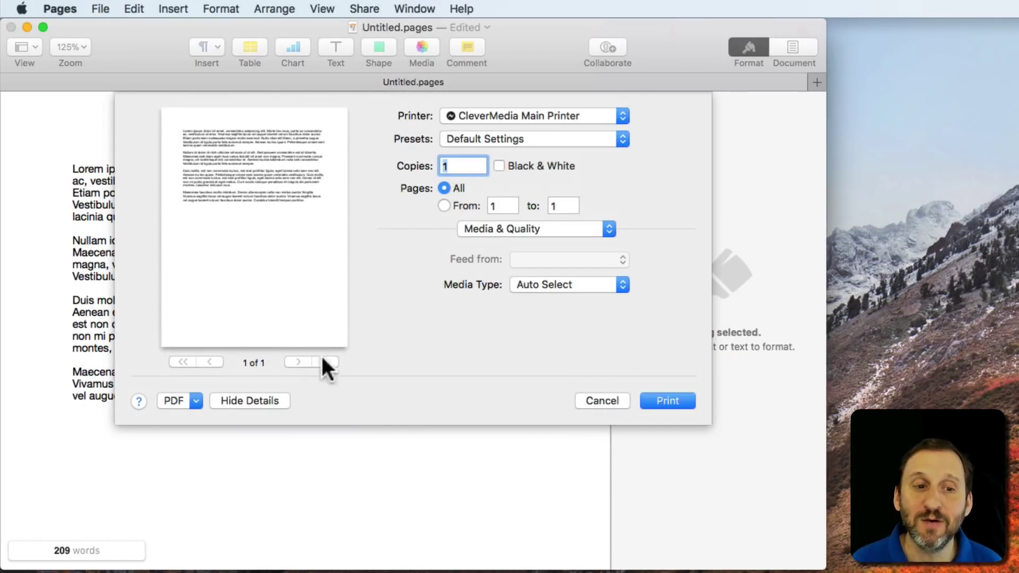
- Switch the print dialog to compact view, cancel, reopen with Cmd-P, and cancel again
left_click(250, 400)
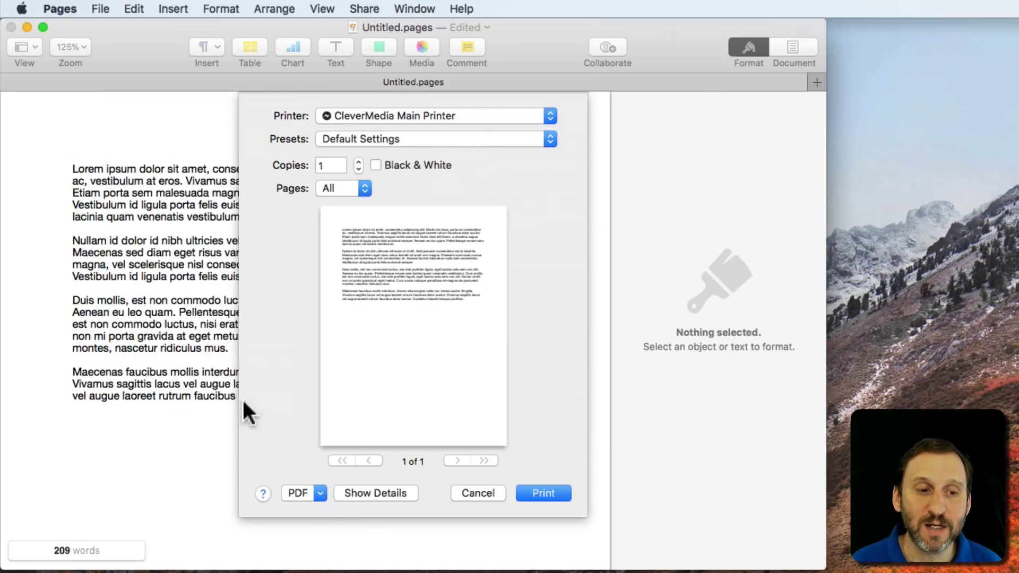
left_click(484, 487)
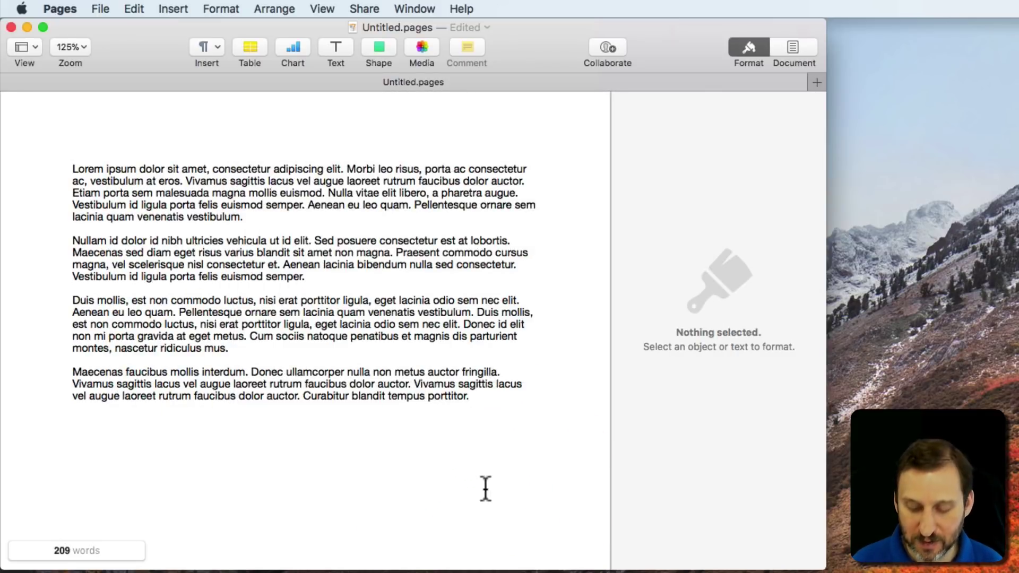
key("super+p")
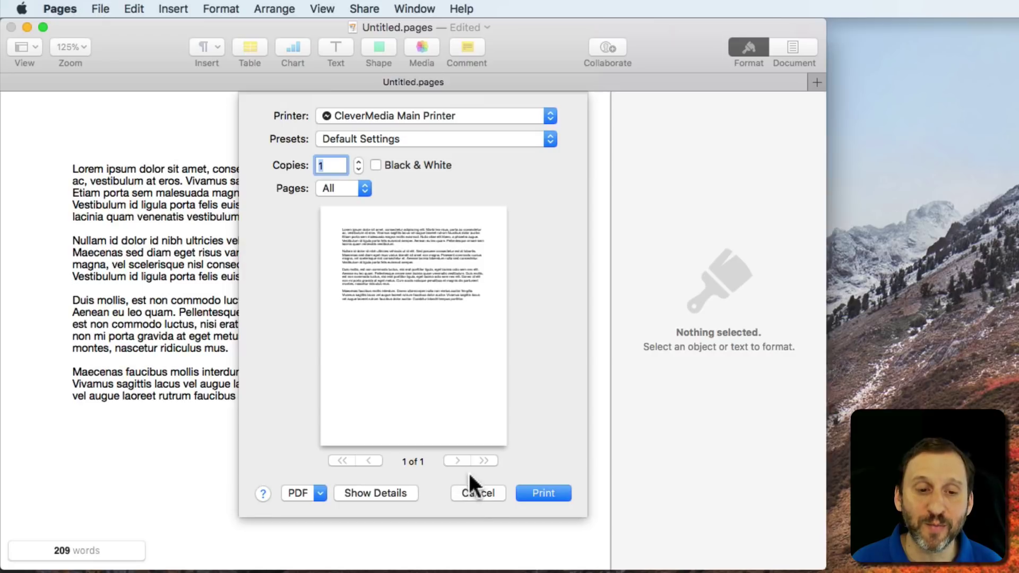
left_click(477, 487)
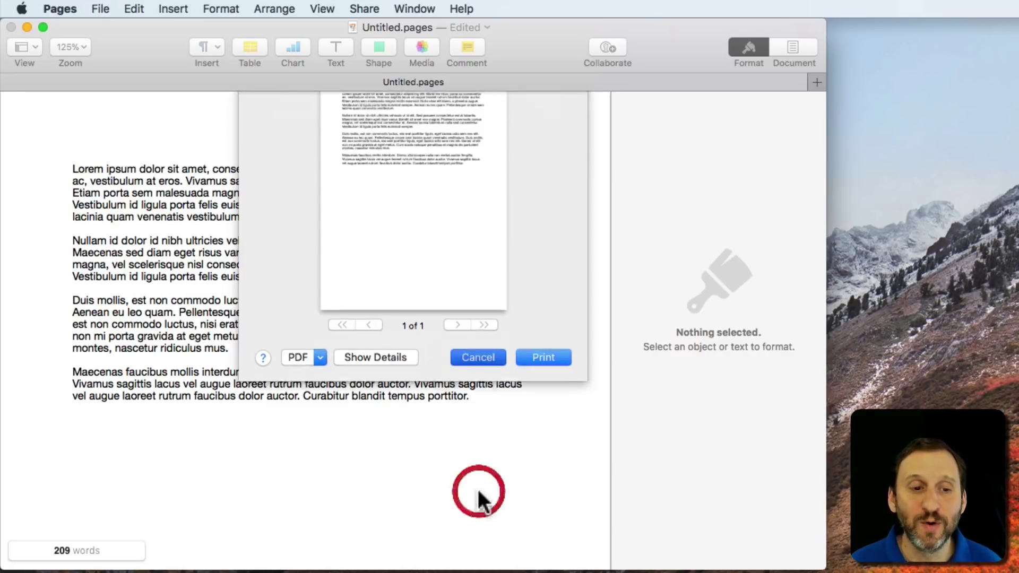